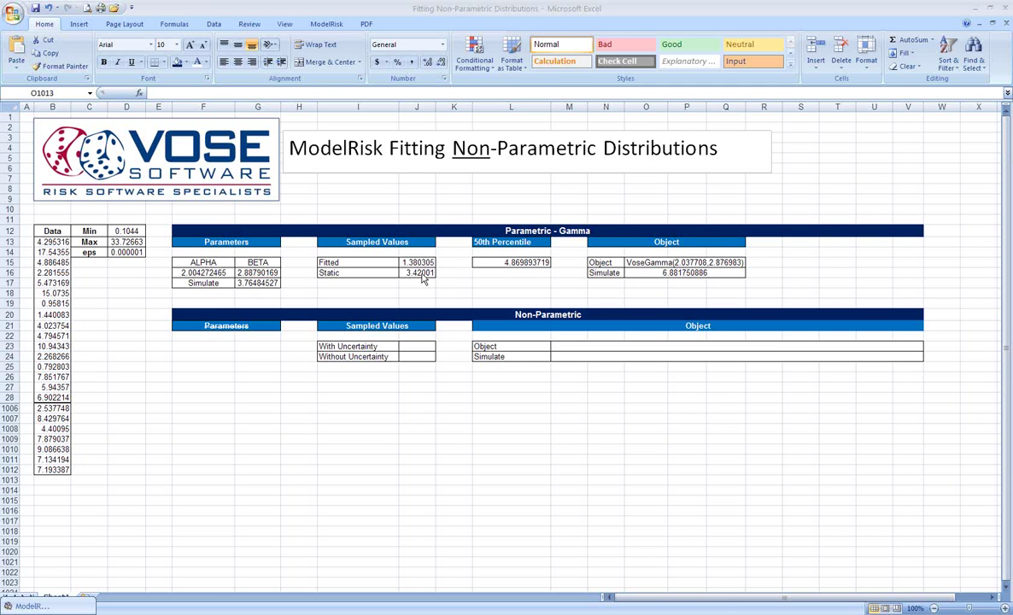
- Open the ModelRisk Ogive distribution dialog from Select Distribution and drag it into position
{"action": "left_click", "coordinate": [327, 25]}
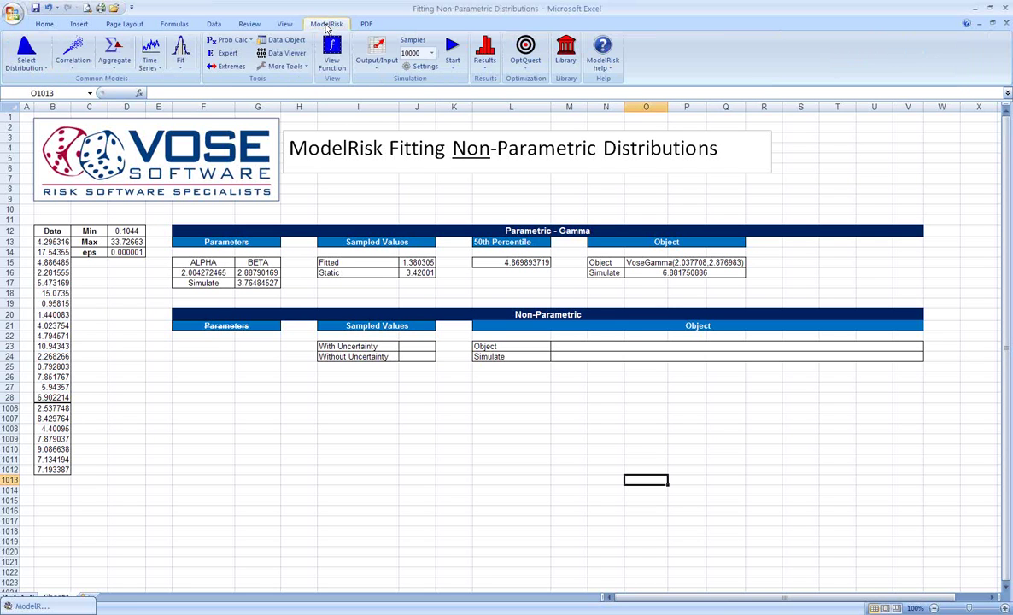
{"action": "left_click", "coordinate": [38, 66]}
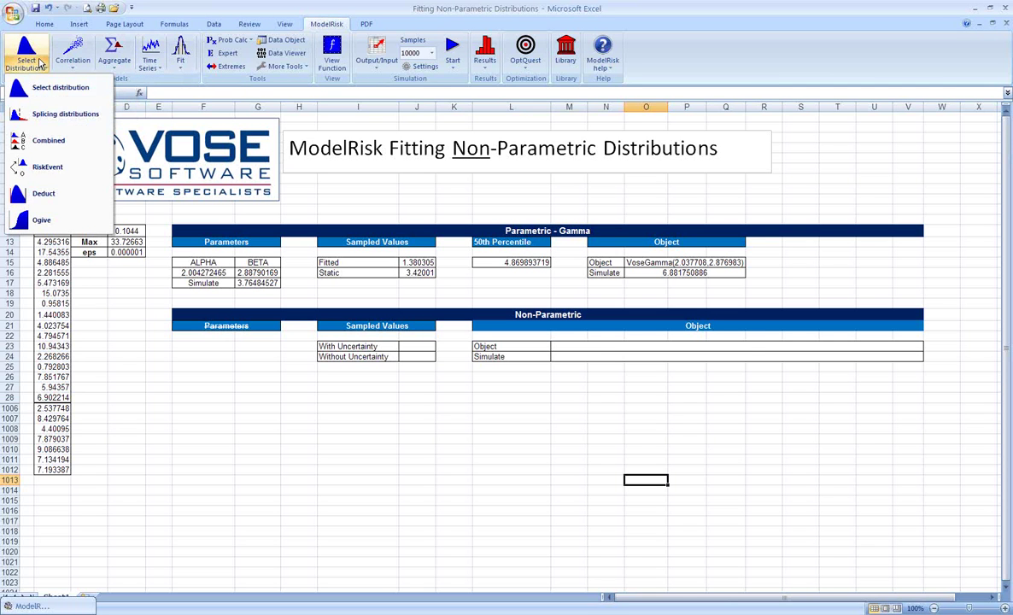
{"action": "left_click", "coordinate": [43, 218]}
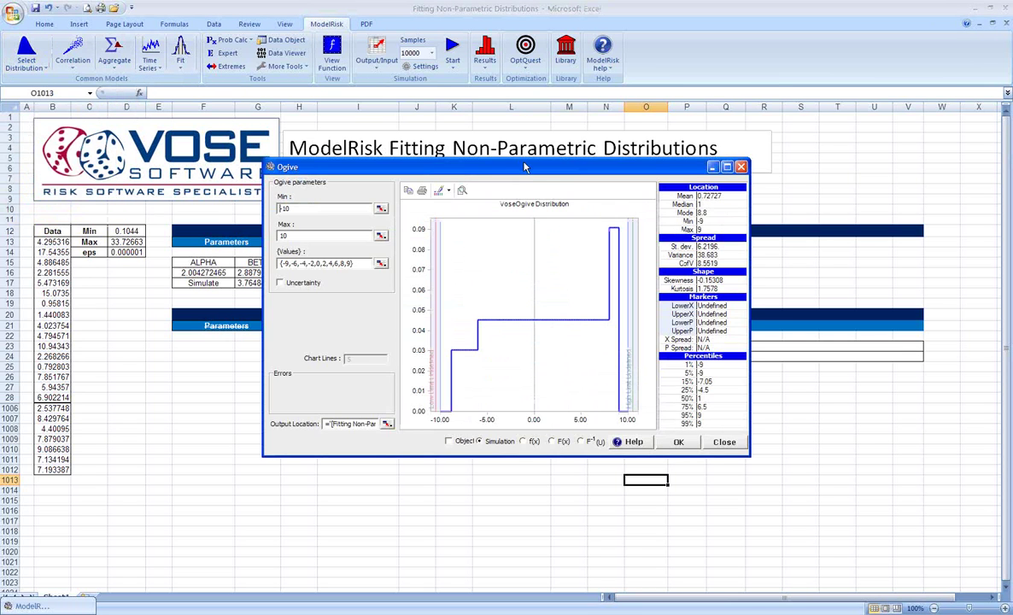
{"action": "left_click_drag", "start_coordinate": [524, 165], "coordinate": [557, 209]}
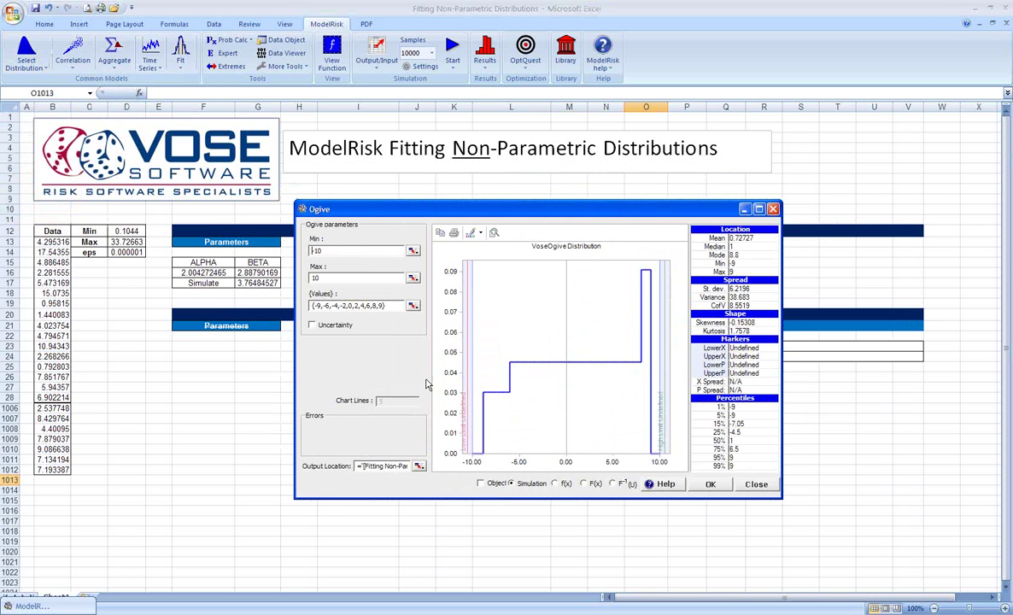
{"action": "left_click_drag", "start_coordinate": [649, 208], "coordinate": [647, 195]}
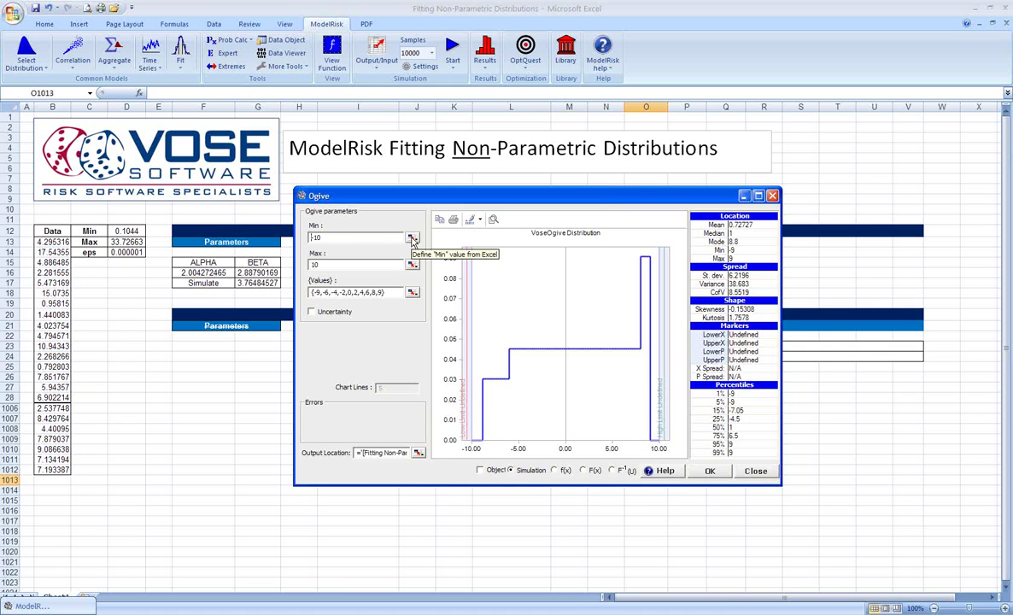
- Set the Ogive's Min to D12, Max to D13 and values to B13:B1012
{"action": "left_click", "coordinate": [412, 239]}
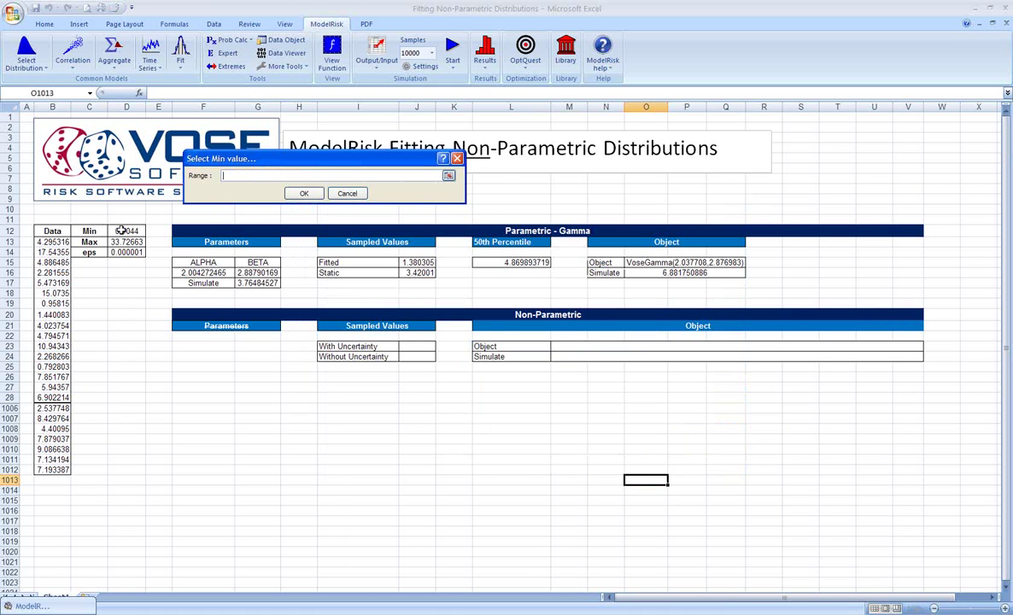
{"action": "left_click", "coordinate": [128, 231]}
{"action": "left_click", "coordinate": [303, 193]}
{"action": "left_click", "coordinate": [412, 264]}
{"action": "left_click", "coordinate": [124, 242]}
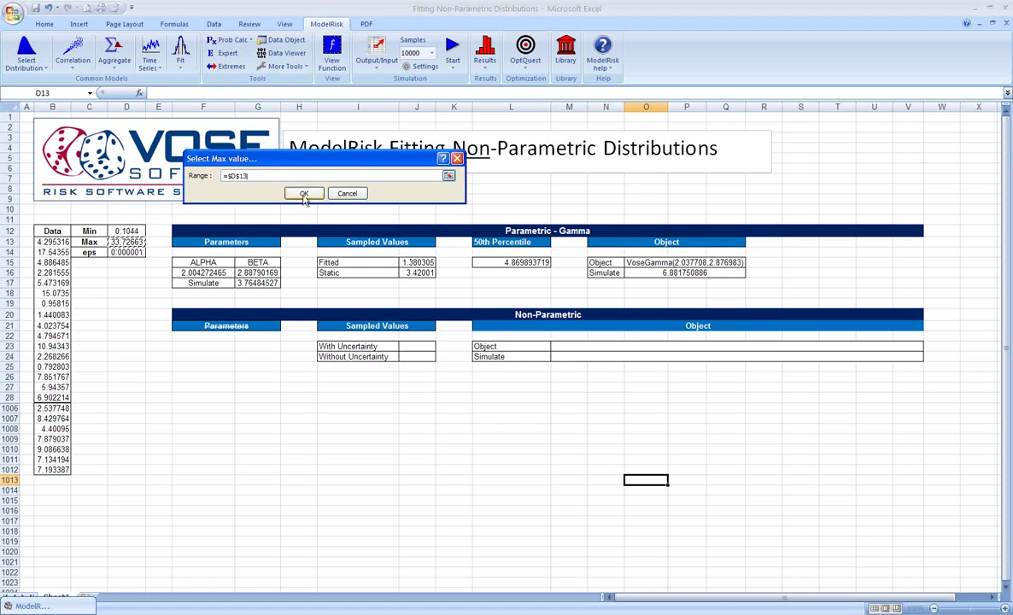
{"action": "left_click", "coordinate": [303, 193]}
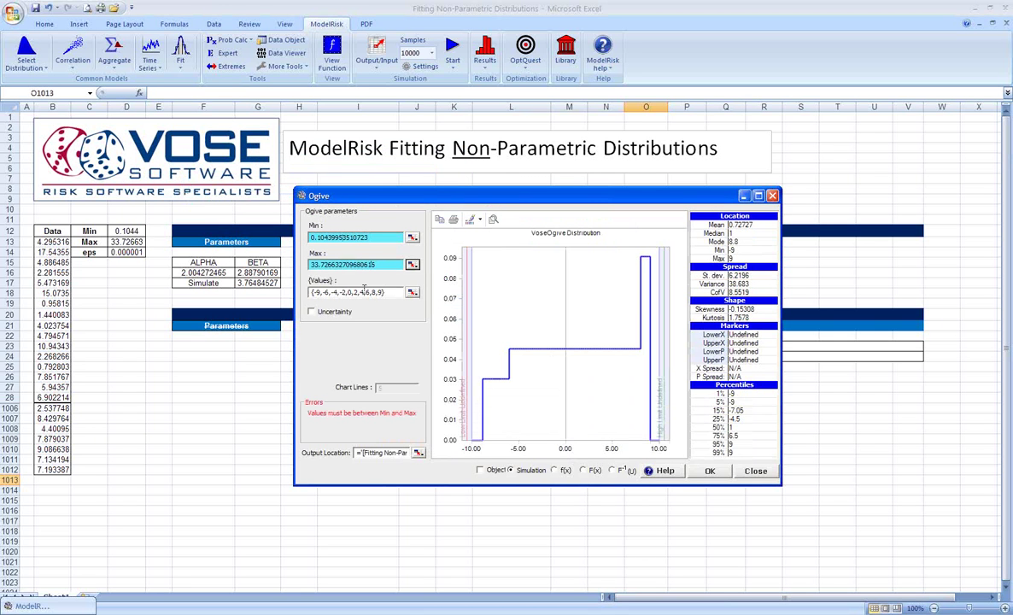
{"action": "left_click", "coordinate": [413, 293]}
{"action": "left_click_drag", "start_coordinate": [56, 242], "coordinate": [53, 470]}
{"action": "left_click", "coordinate": [303, 192]}
- Toggle the Ogive's parameter uncertainty on and off to compare the preview's uncertainty lines
{"action": "left_click_drag", "start_coordinate": [666, 200], "coordinate": [658, 181]}
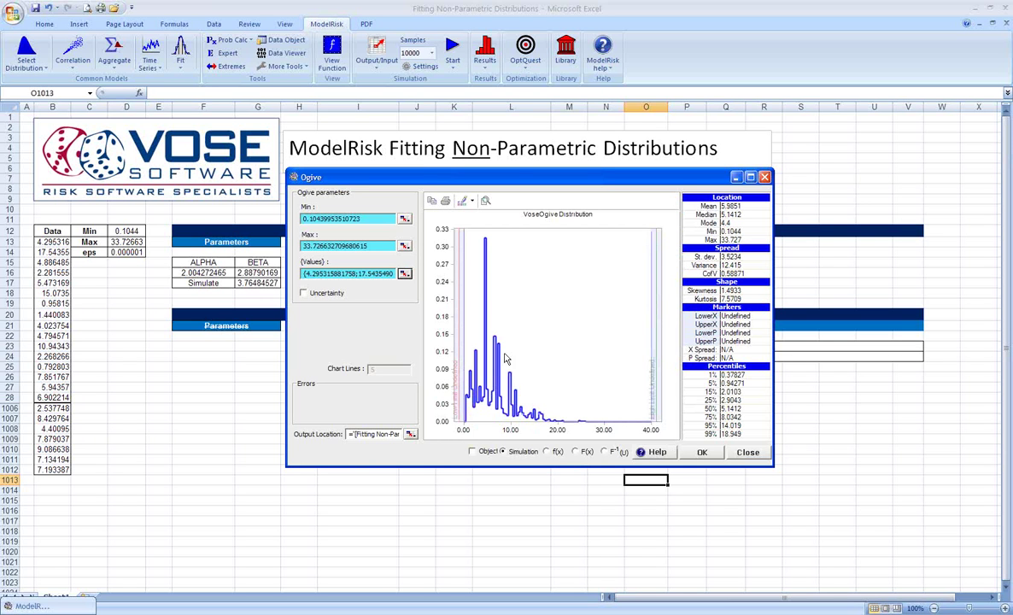
{"action": "left_click", "coordinate": [303, 293]}
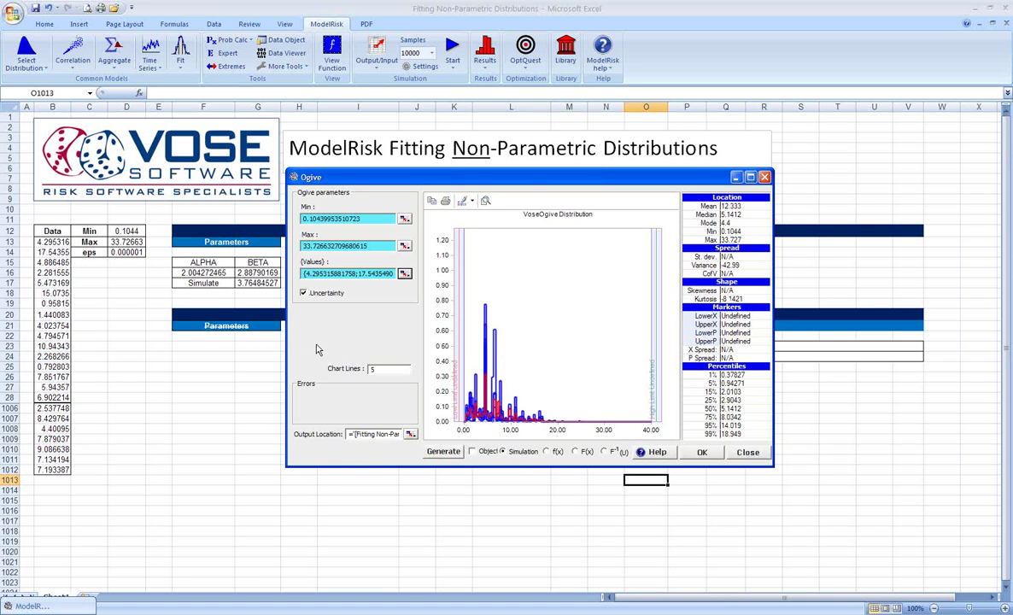
{"action": "left_click", "coordinate": [303, 292]}
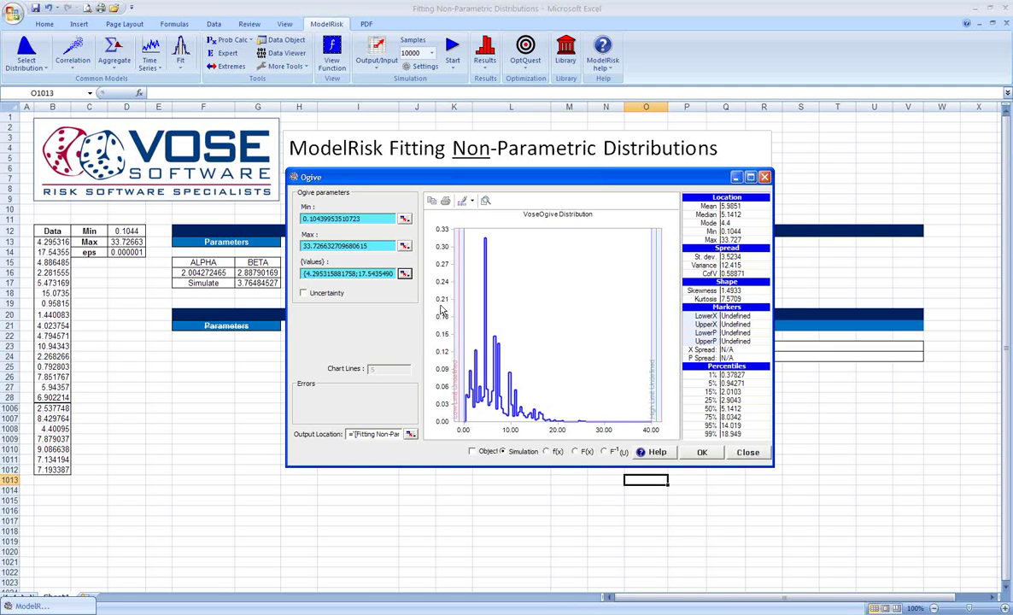
{"action": "left_click", "coordinate": [302, 293]}
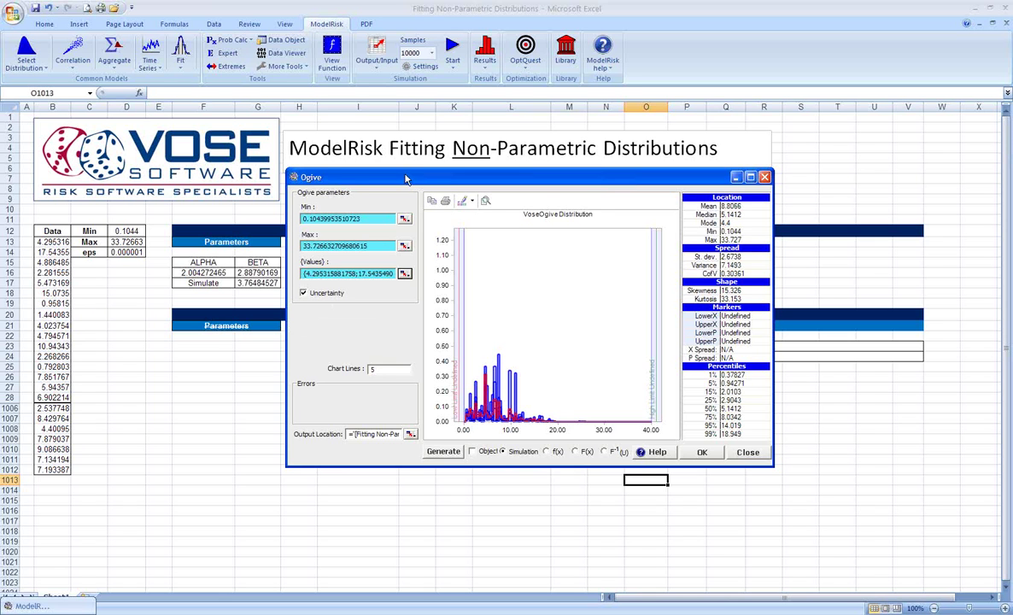
{"action": "left_click_drag", "start_coordinate": [406, 178], "coordinate": [401, 172]}
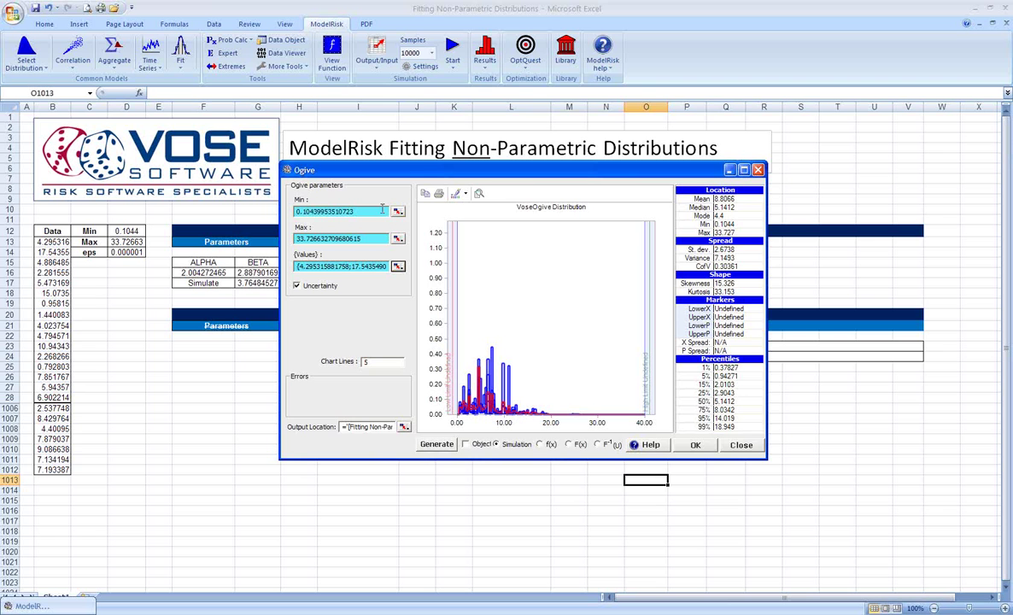
{"action": "left_click", "coordinate": [297, 286]}
- Re-enable uncertainty and set the Ogive's output location to cell J23
{"action": "left_click", "coordinate": [297, 286]}
{"action": "left_click_drag", "start_coordinate": [429, 166], "coordinate": [373, 21]}
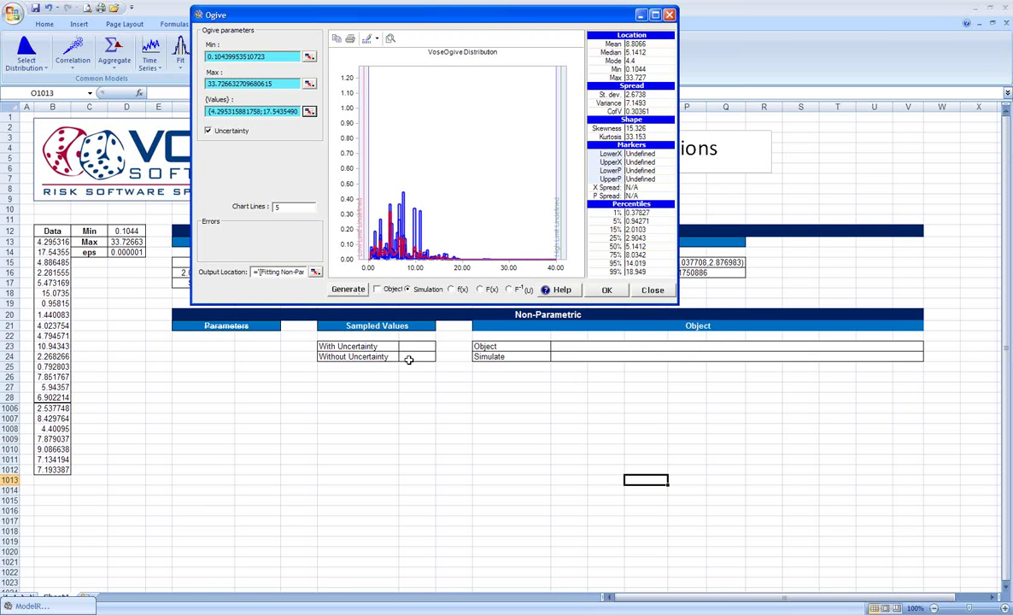
{"action": "left_click", "coordinate": [314, 272]}
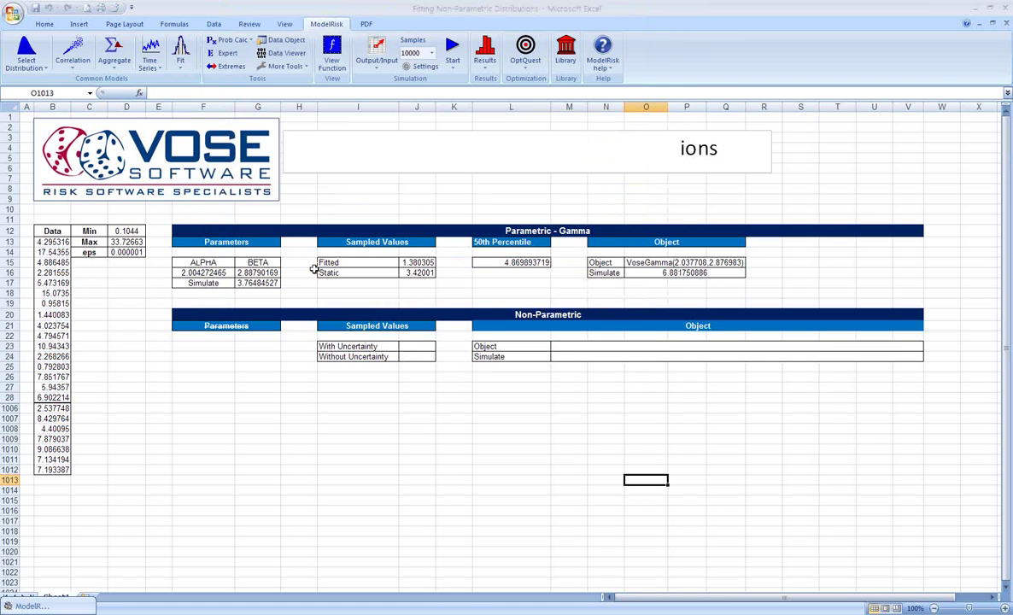
{"action": "left_click", "coordinate": [406, 346]}
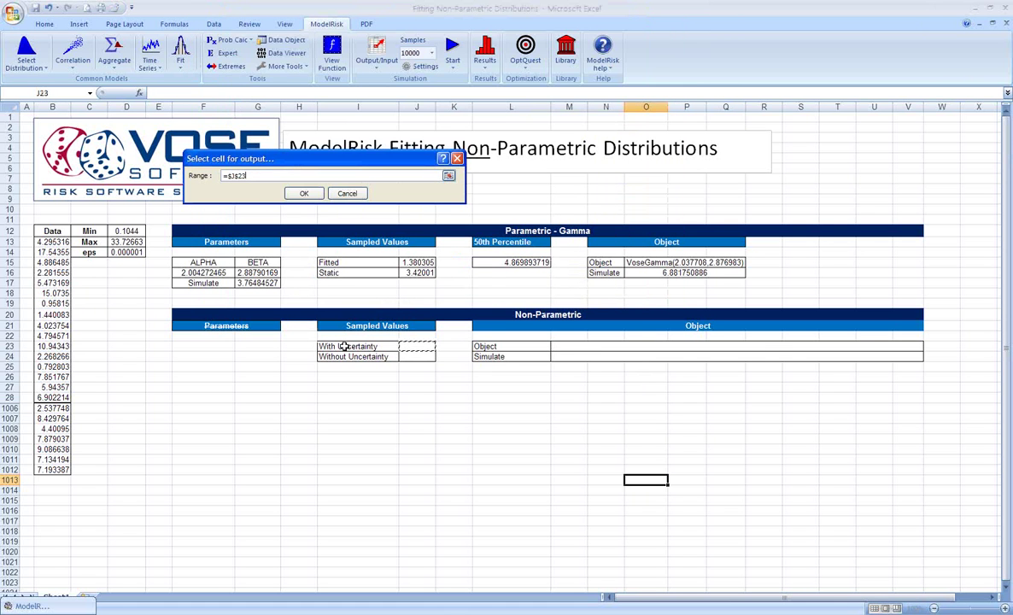
{"action": "left_click", "coordinate": [315, 196]}
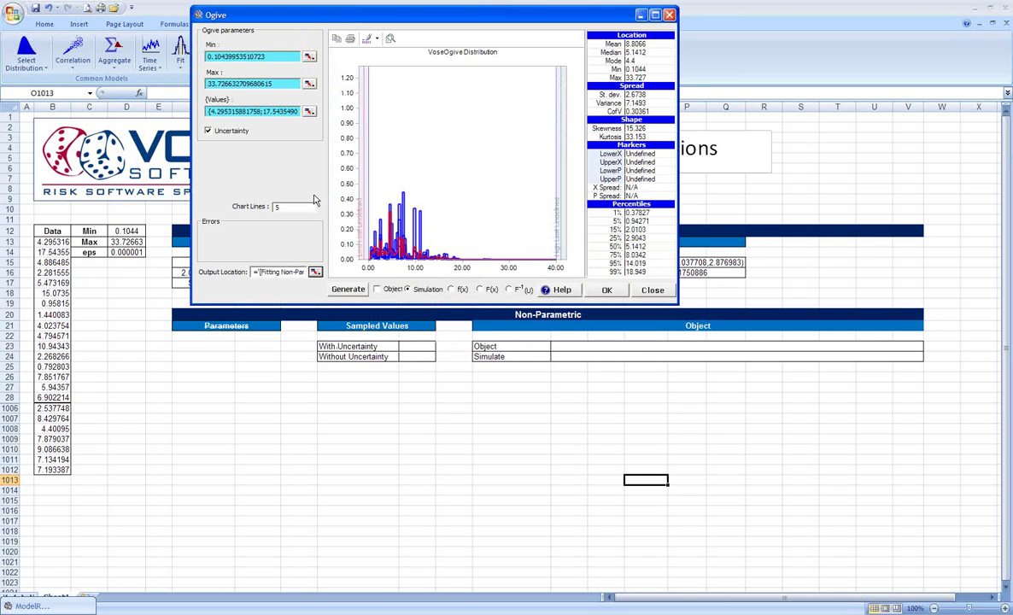
- Write the uncertain Ogive sample into J23, then reopen it with uncertainty turned off
{"action": "left_click", "coordinate": [607, 291]}
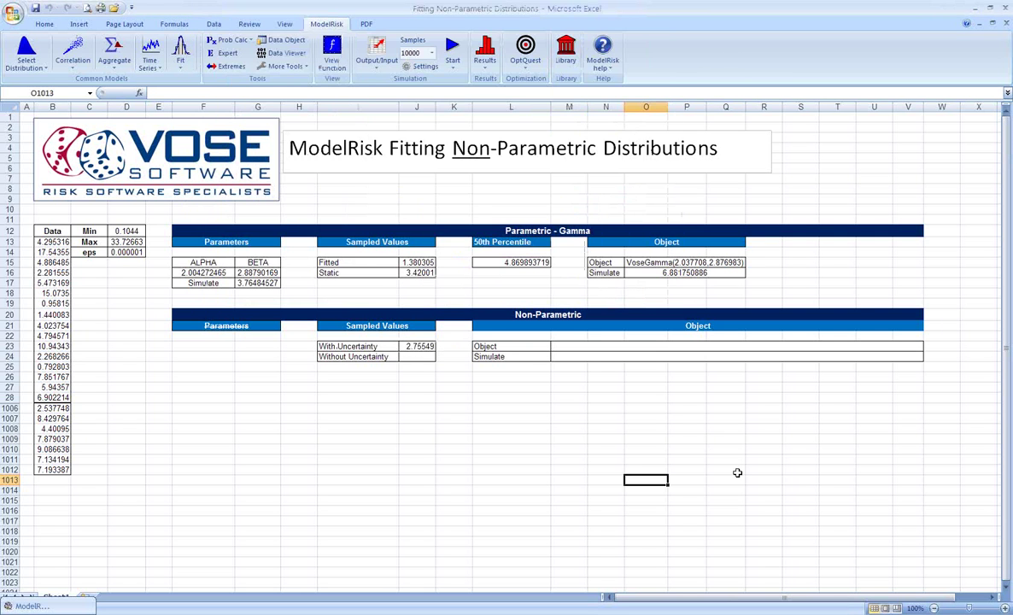
{"action": "left_click", "coordinate": [423, 346]}
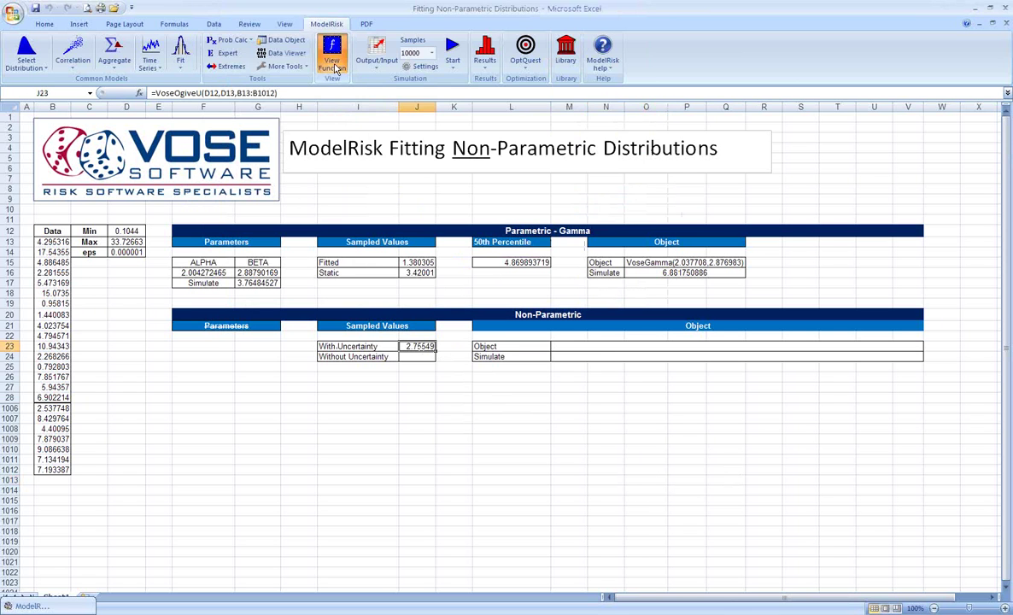
{"action": "left_click", "coordinate": [334, 65]}
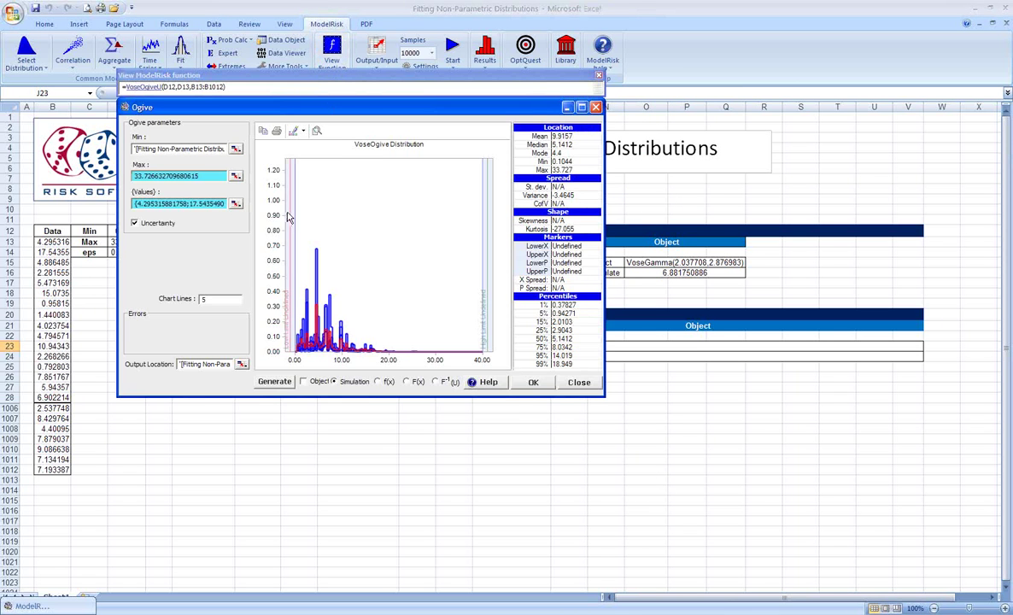
{"action": "left_click", "coordinate": [135, 223]}
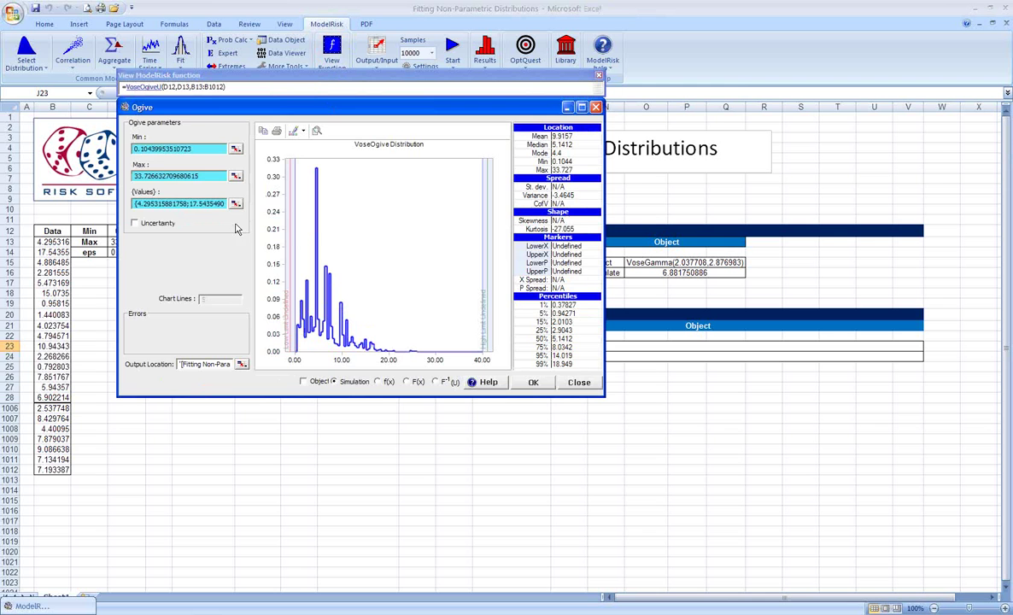
- Send the no-uncertainty Ogive sample to cell J24
{"action": "left_click", "coordinate": [242, 365]}
{"action": "left_click", "coordinate": [415, 356]}
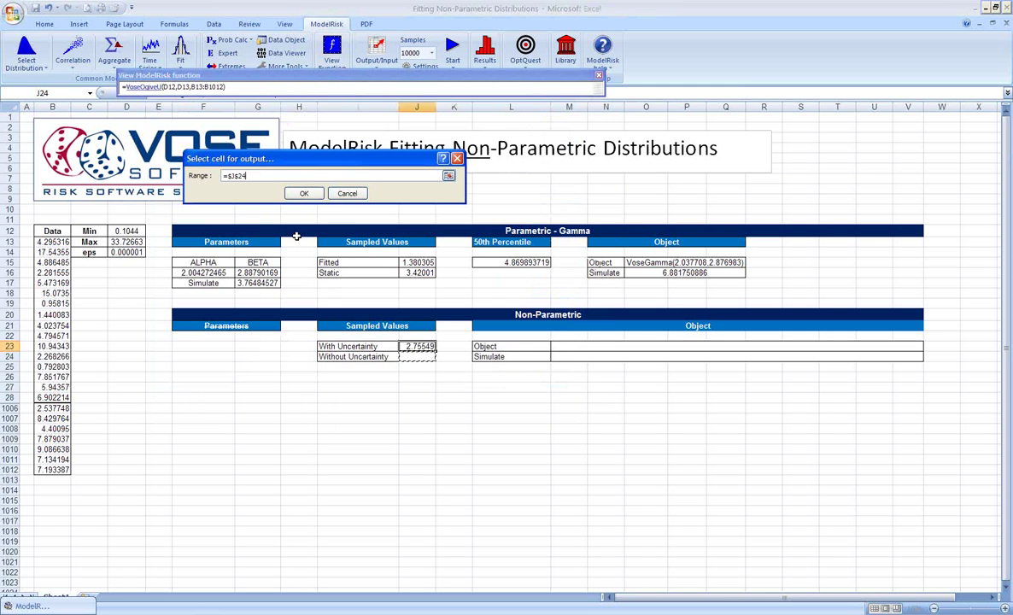
{"action": "left_click", "coordinate": [301, 193]}
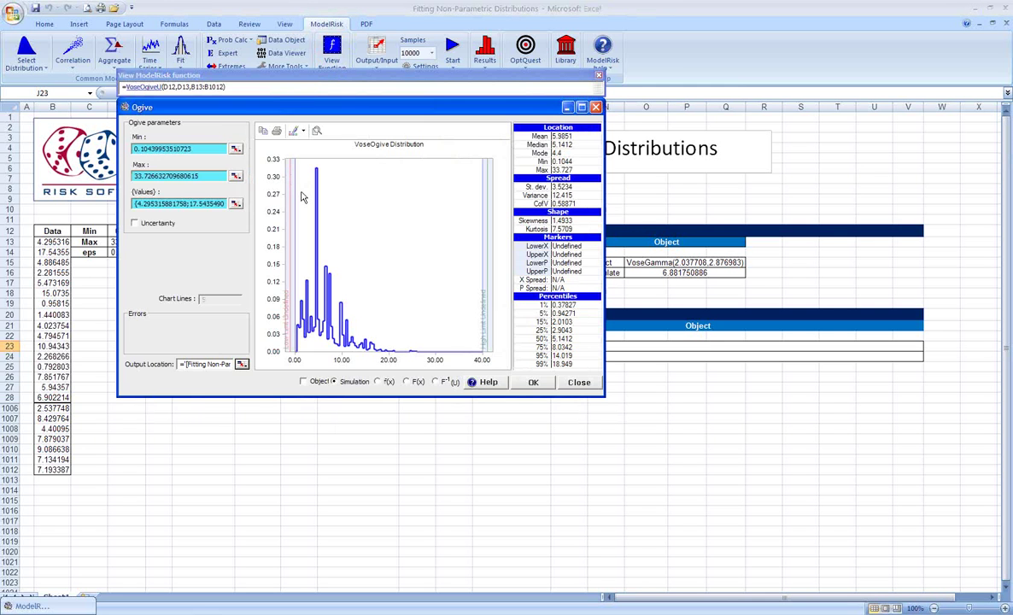
{"action": "left_click", "coordinate": [532, 382]}
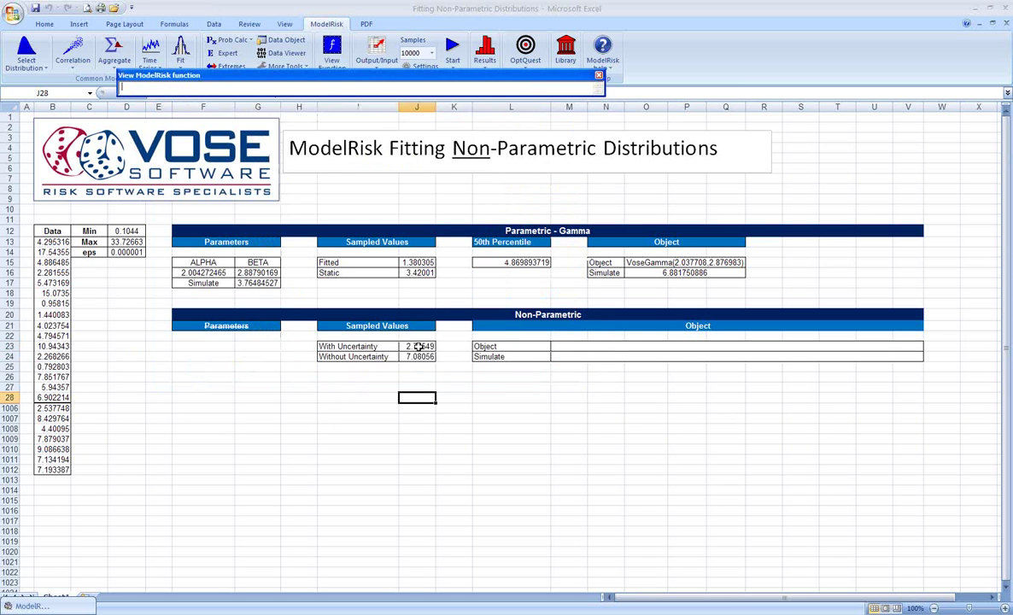
{"action": "left_click_drag", "start_coordinate": [416, 346], "coordinate": [416, 356]}
{"action": "left_click", "coordinate": [418, 345]}
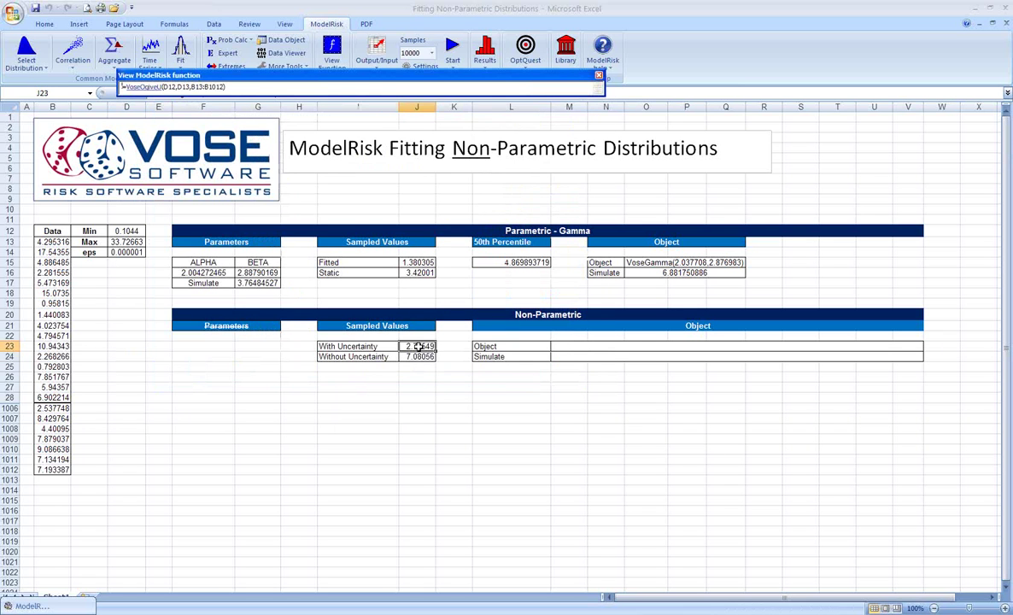
- Recalculate twice with F9 to draw new Gamma and Ogive samples
{"action": "key", "text": "F9"}
{"action": "key", "text": "F9"}
{"action": "key", "text": "F9"}
{"action": "key", "text": "F9"}
{"action": "key", "text": "F9"}
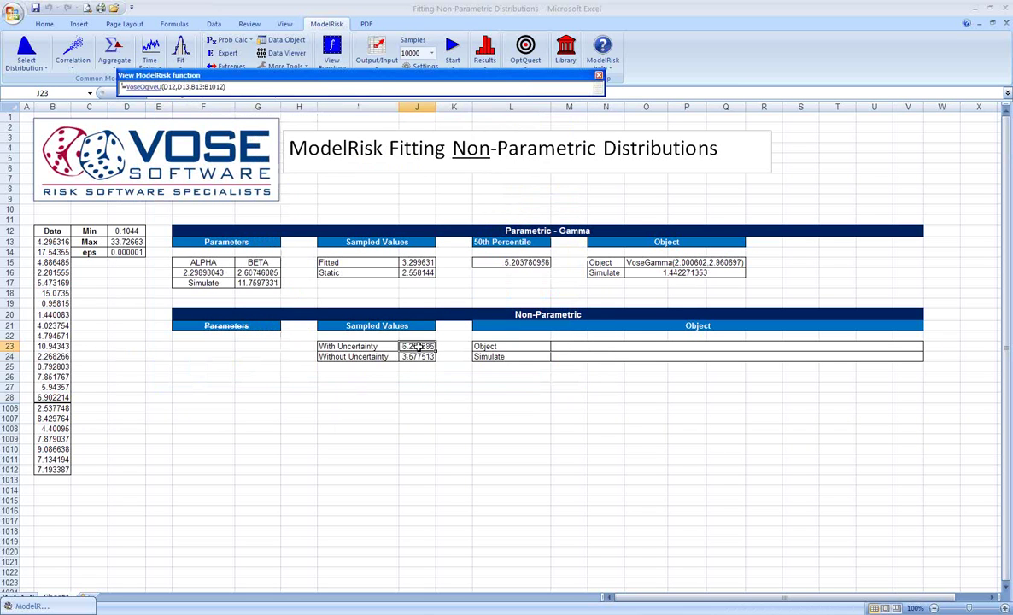
{"action": "key", "text": "F9"}
{"action": "key", "text": "F9"}
{"action": "key", "text": "F9"}
{"action": "key", "text": "F9"}
{"action": "key", "text": "F9"}
{"action": "key", "text": "F9"}
{"action": "key", "text": "F9"}
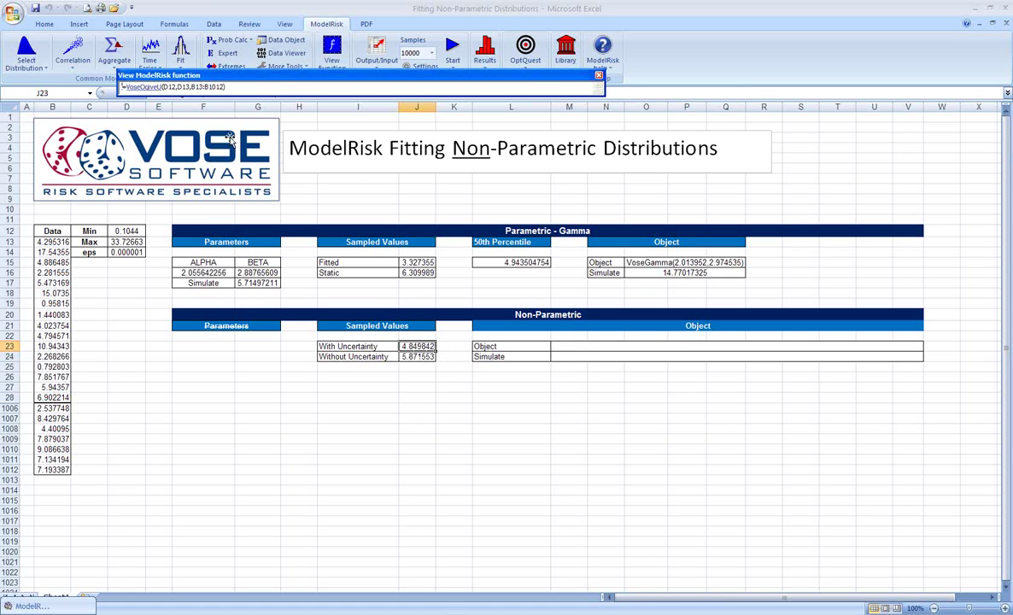
- Reopen J23's Ogive function, switch it to Object output, and place it in M23
{"action": "left_click", "coordinate": [331, 49]}
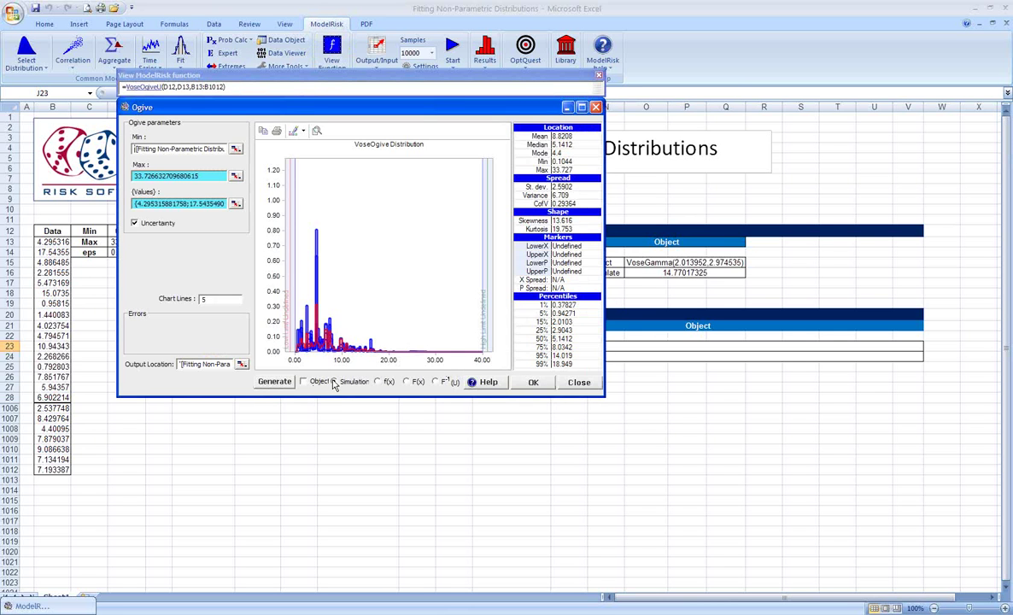
{"action": "left_click", "coordinate": [304, 381]}
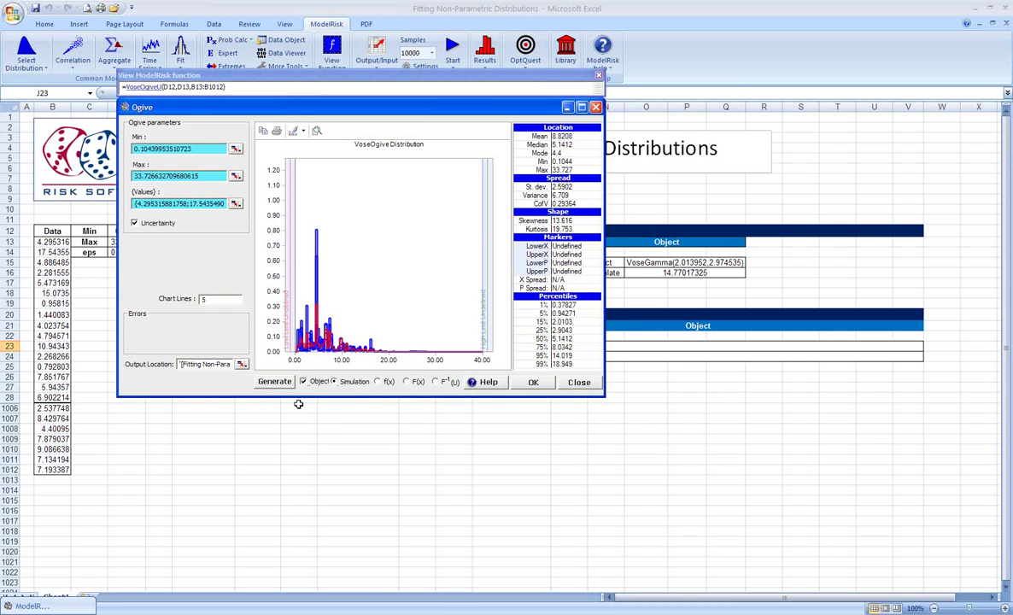
{"action": "left_click", "coordinate": [534, 383]}
{"action": "left_click", "coordinate": [619, 343]}
{"action": "left_click", "coordinate": [313, 196]}
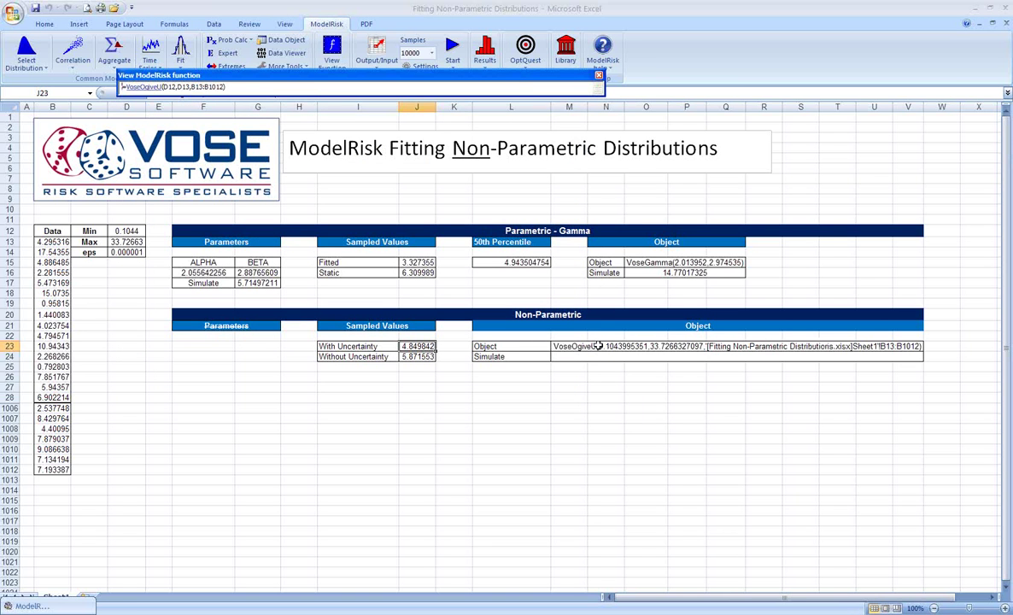
- Enter =VoseSimulate(M23) in M24, recalculate with F9, and close the ModelRisk function bar
{"action": "left_click", "coordinate": [601, 356]}
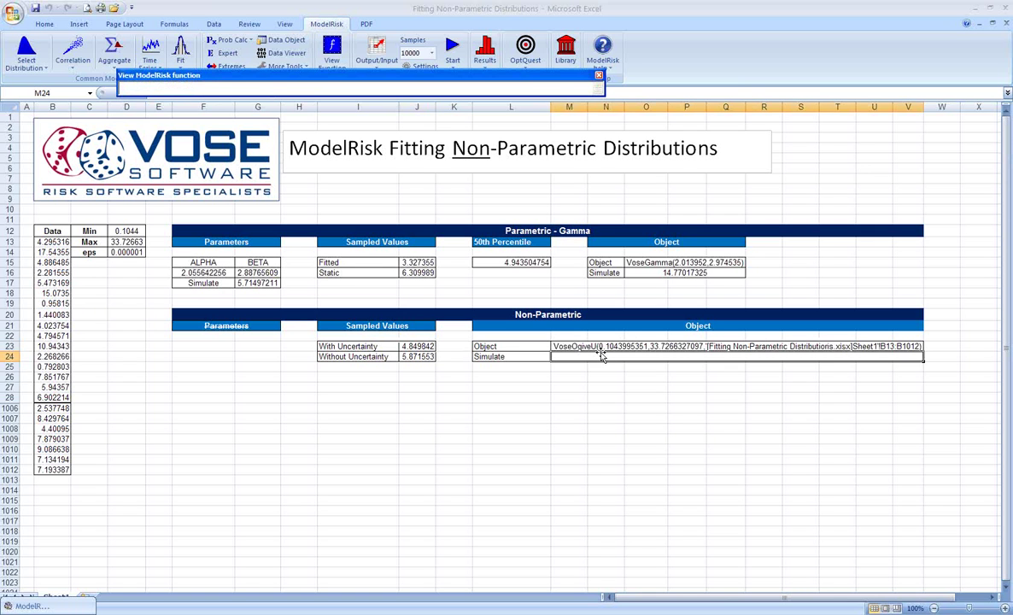
{"action": "type", "text": "=vosesimulate"}
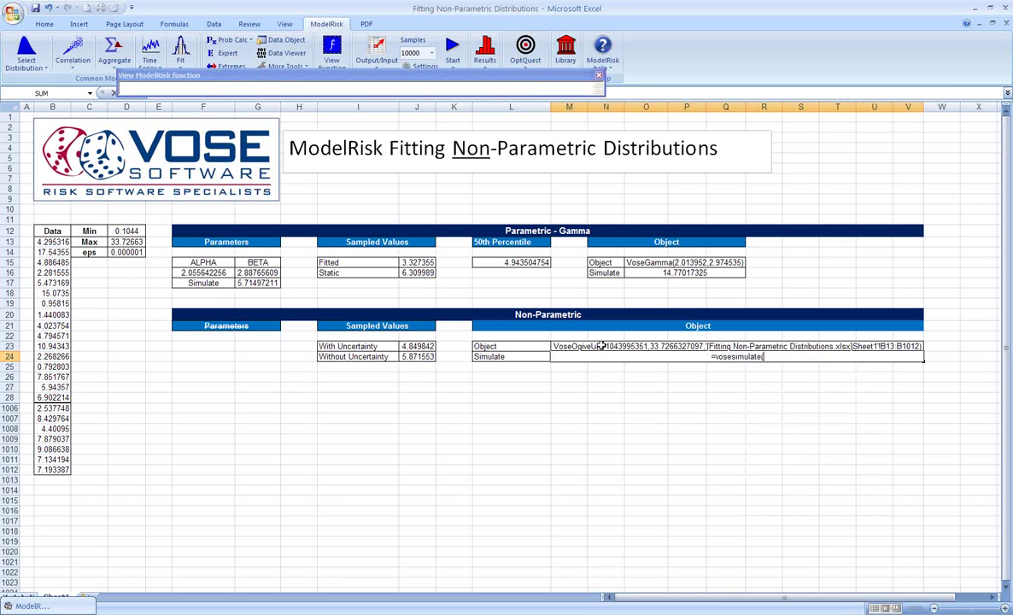
{"action": "type", "text": "("}
{"action": "left_click", "coordinate": [602, 345]}
{"action": "key", "text": "Return"}
{"action": "key", "text": "F9"}
{"action": "key", "text": "F9"}
{"action": "key", "text": "F9"}
{"action": "key", "text": "F9"}
{"action": "key", "text": "F9"}
{"action": "key", "text": "F9"}
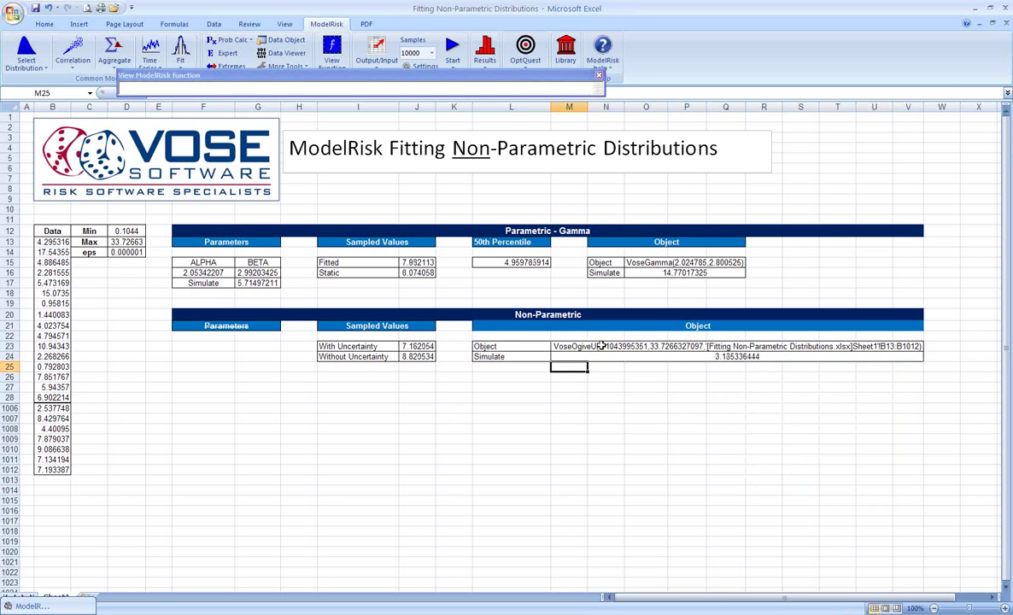
{"action": "key", "text": "F9"}
{"action": "key", "text": "F9"}
{"action": "key", "text": "F9"}
{"action": "key", "text": "F9"}
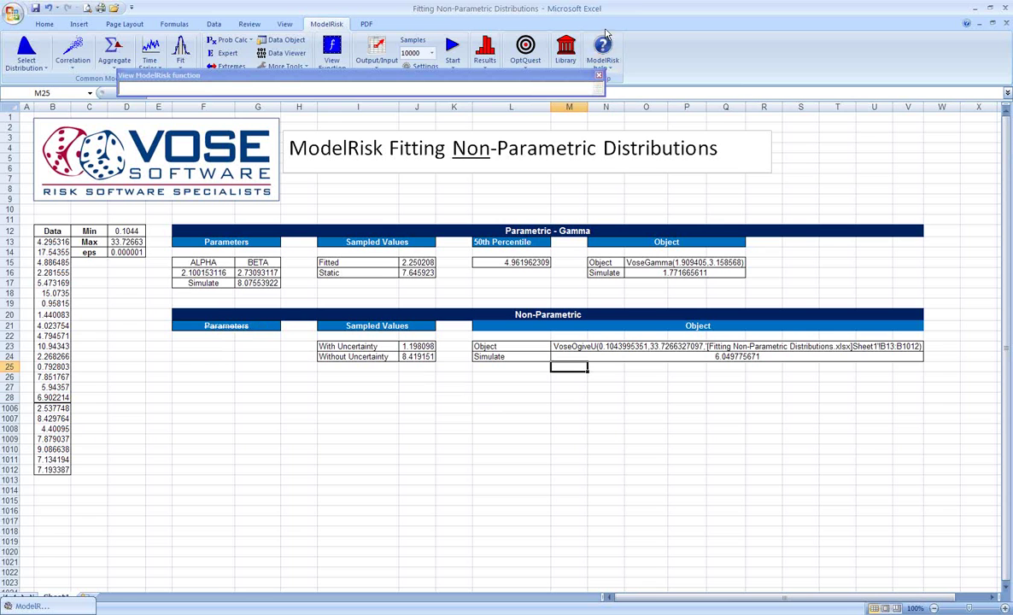
{"action": "left_click", "coordinate": [599, 76]}
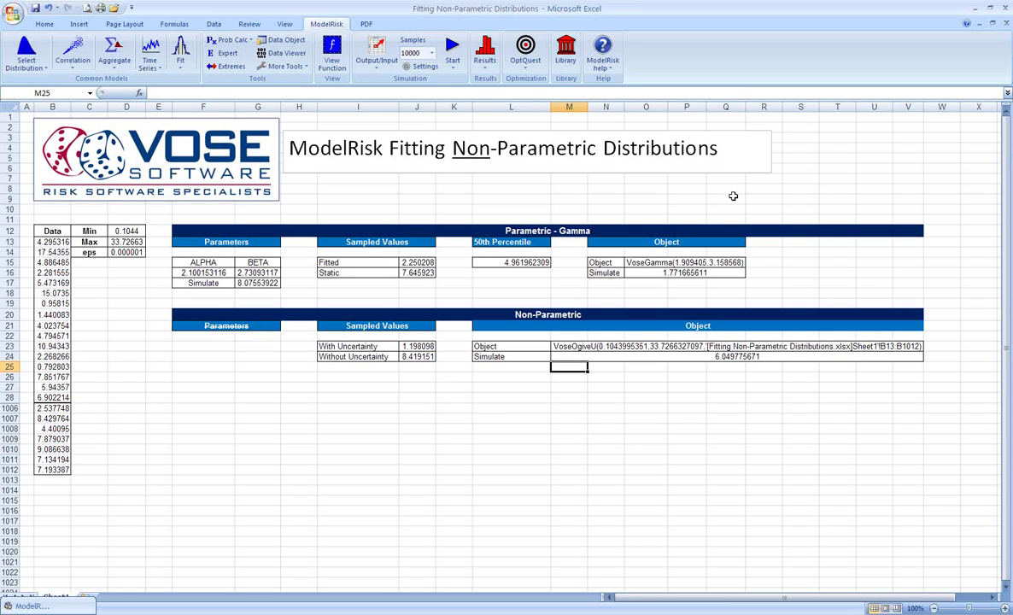
{"action": "left_click", "coordinate": [580, 190]}
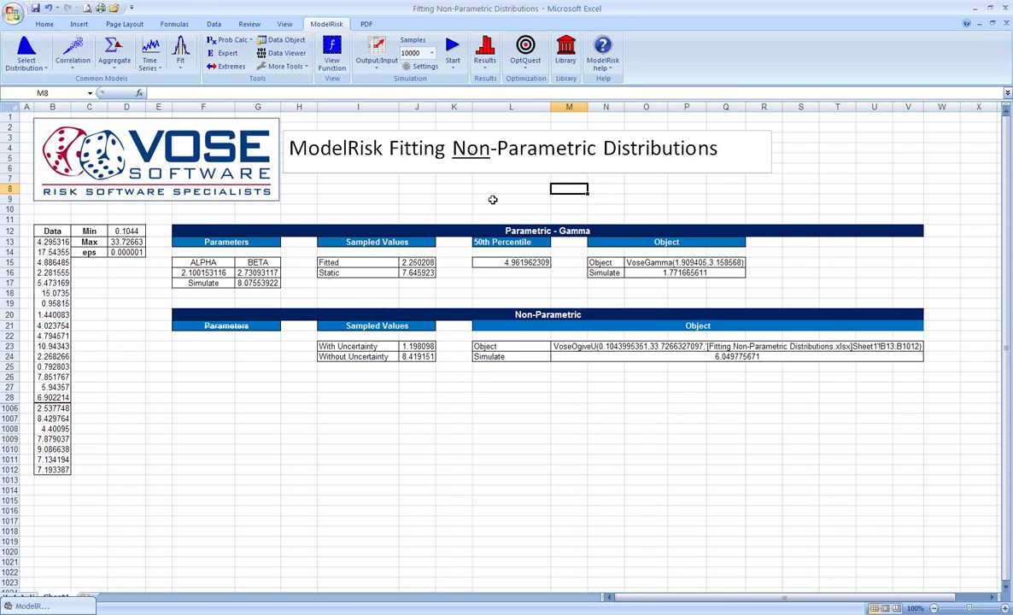
- Open the ModelRisk Simulation Results window and move it clear of the tables
{"action": "left_click", "coordinate": [485, 51]}
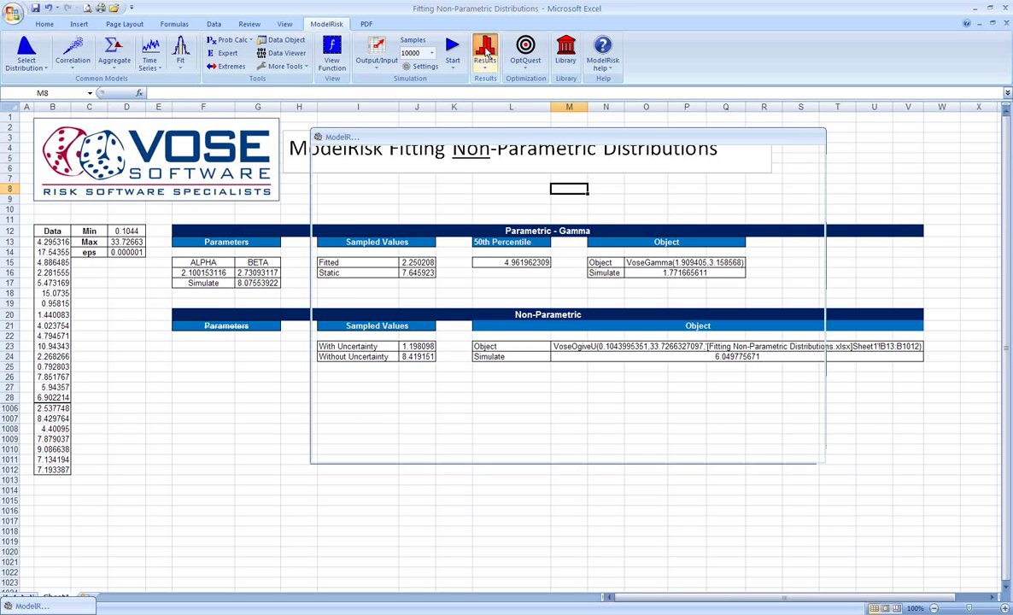
{"action": "left_click_drag", "start_coordinate": [491, 140], "coordinate": [402, 120]}
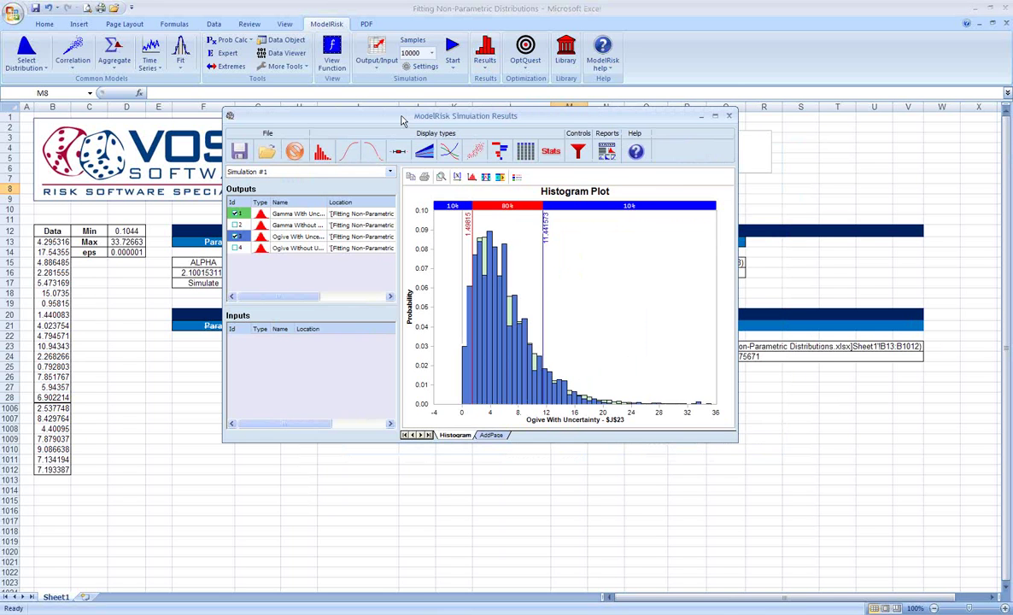
{"action": "left_click_drag", "start_coordinate": [466, 116], "coordinate": [504, 366]}
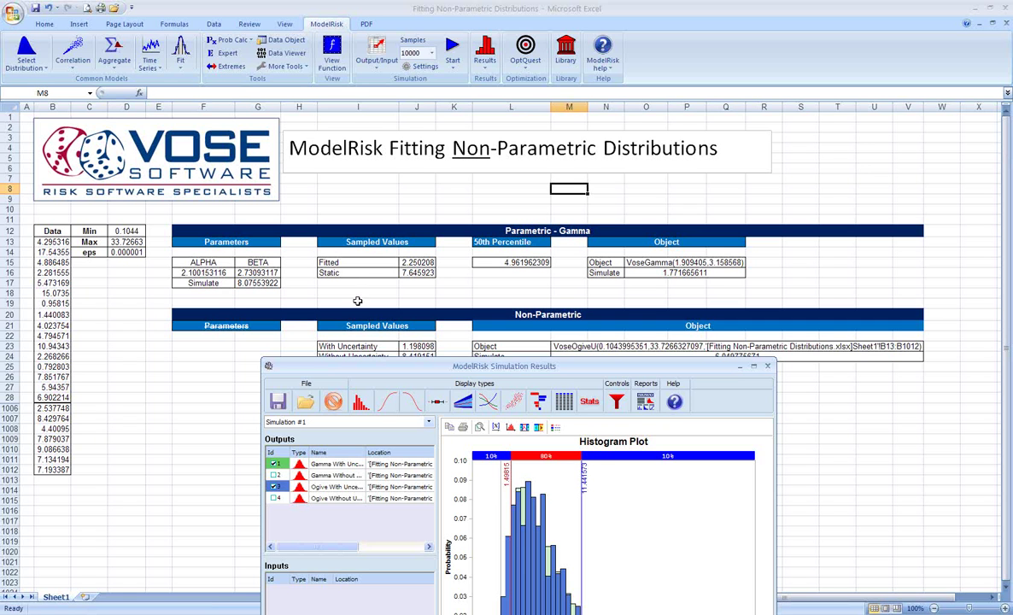
{"action": "left_click_drag", "start_coordinate": [344, 369], "coordinate": [319, 184]}
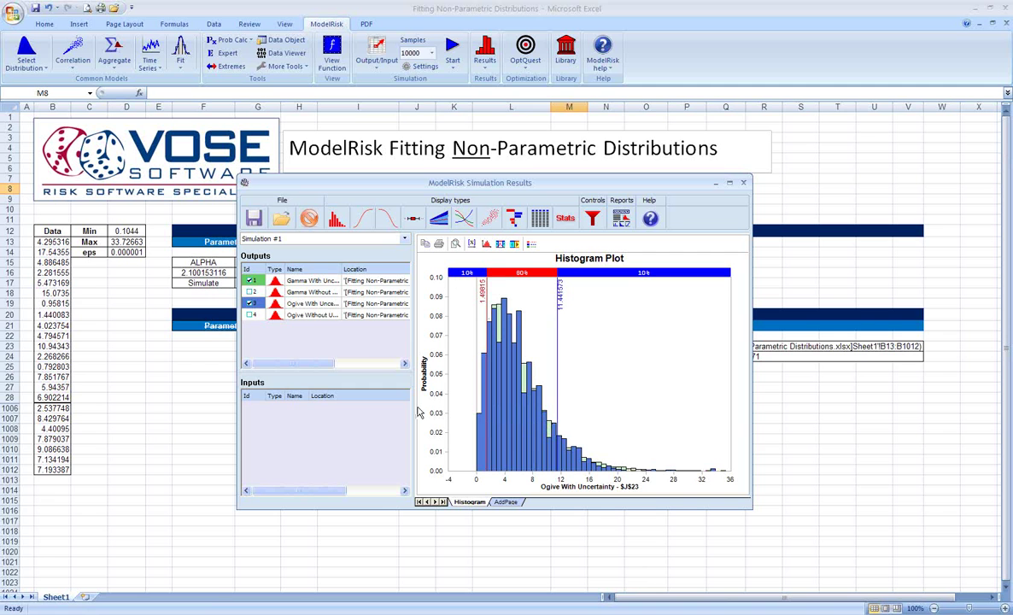
{"action": "mouse_move", "coordinate": [315, 285]}
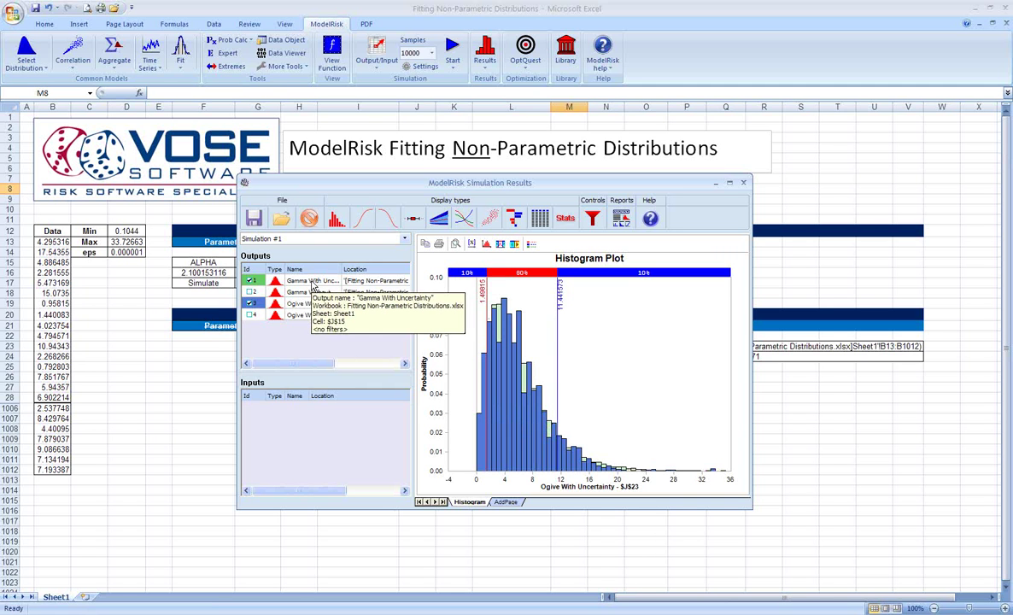
- Select output 1 to plot only the Gamma With Uncertainty histogram
{"action": "mouse_move", "coordinate": [300, 307]}
{"action": "left_click", "coordinate": [249, 280]}
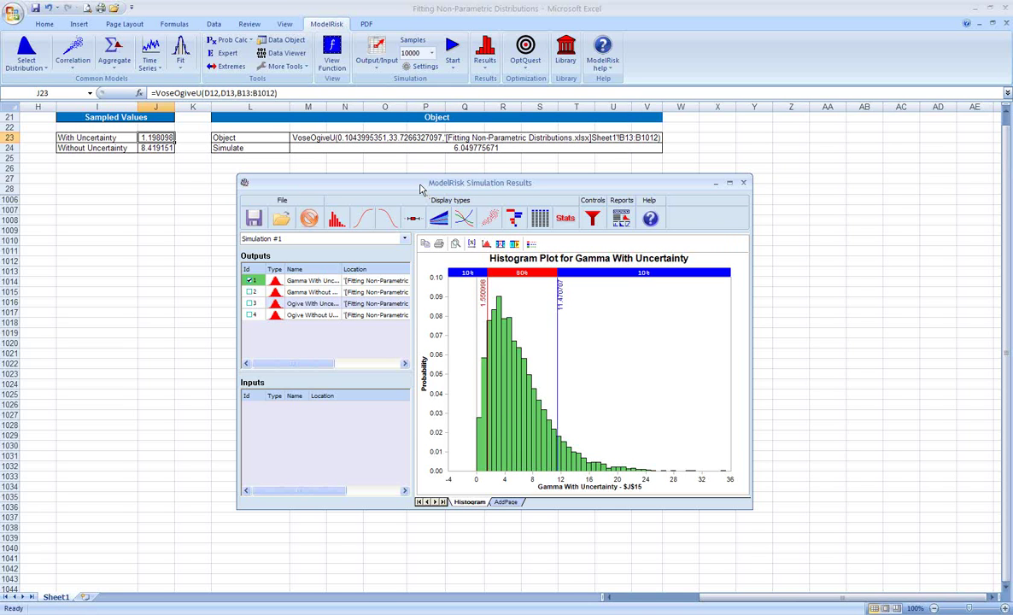
- Show only Ogive With Uncertainty in the results histogram, replacing Gamma With Uncertainty
{"action": "left_click", "coordinate": [249, 280]}
{"action": "left_click", "coordinate": [250, 304]}
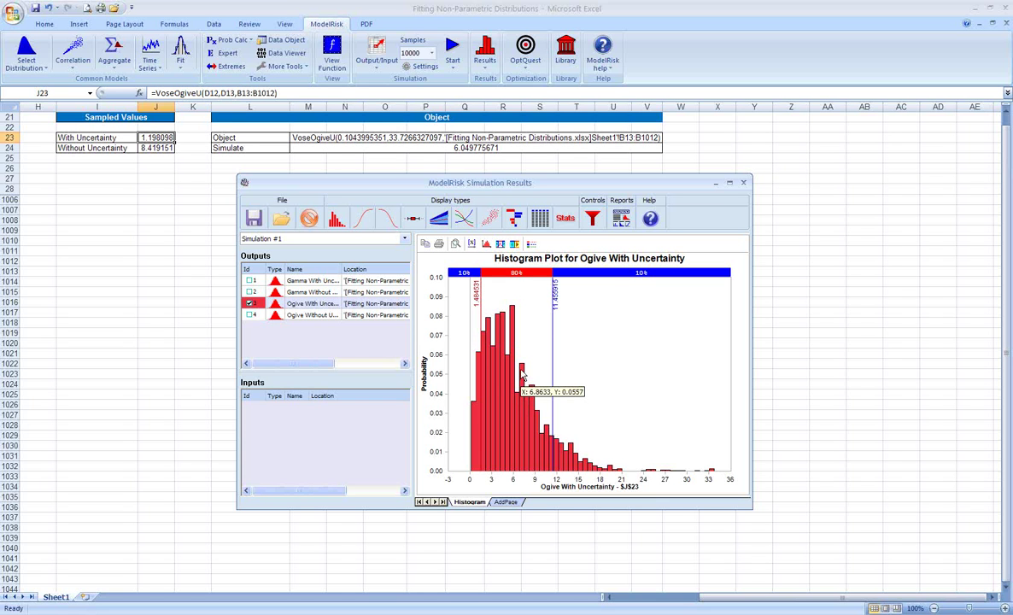
- Overlay Gamma With Uncertainty and Ogive With Uncertainty in the results histogram
{"action": "left_click", "coordinate": [250, 281]}
{"action": "mouse_move", "coordinate": [478, 325]}
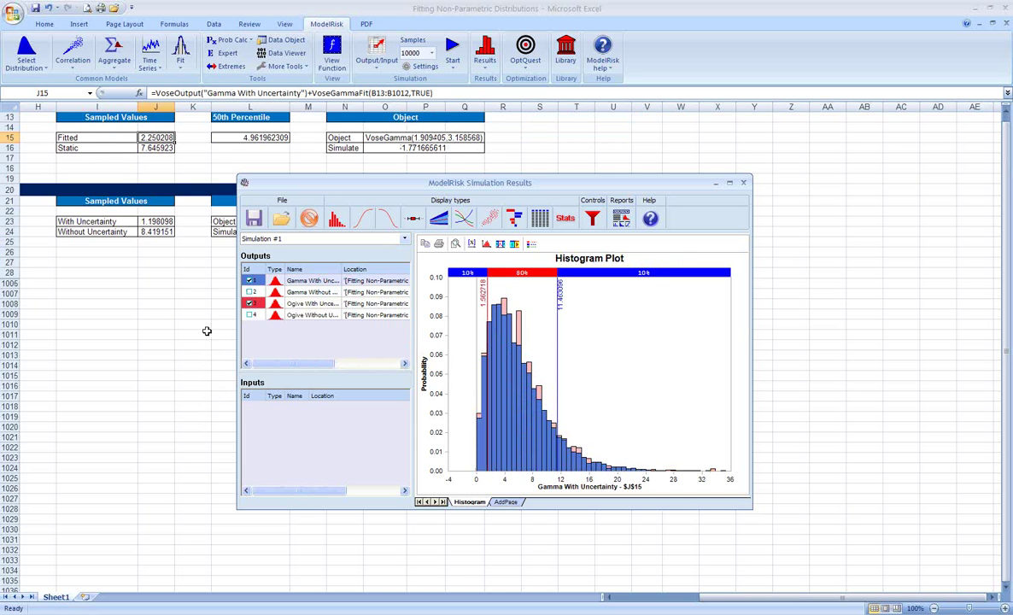
{"action": "left_click", "coordinate": [251, 304]}
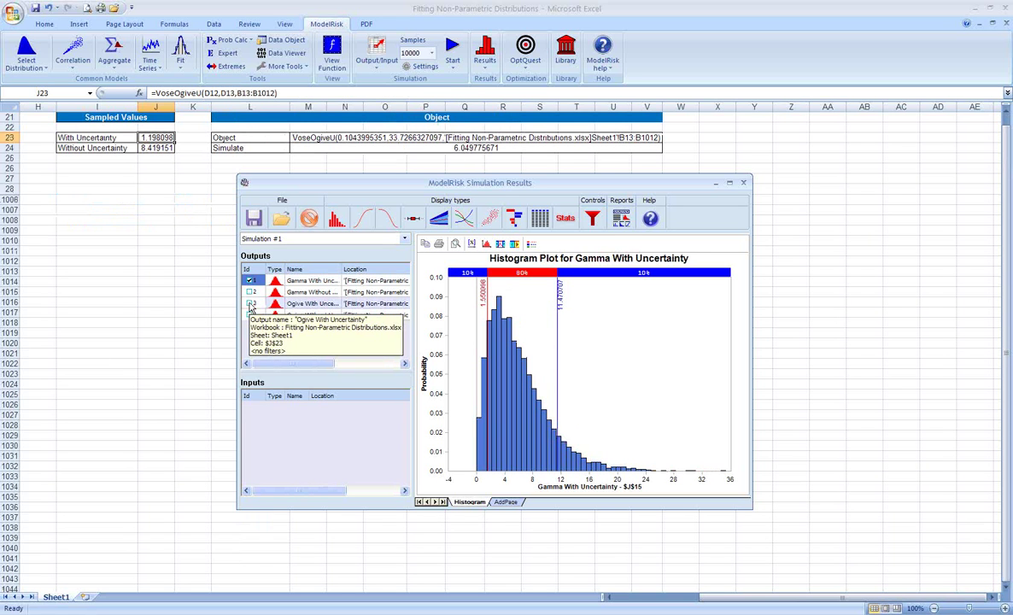
{"action": "left_click", "coordinate": [250, 304]}
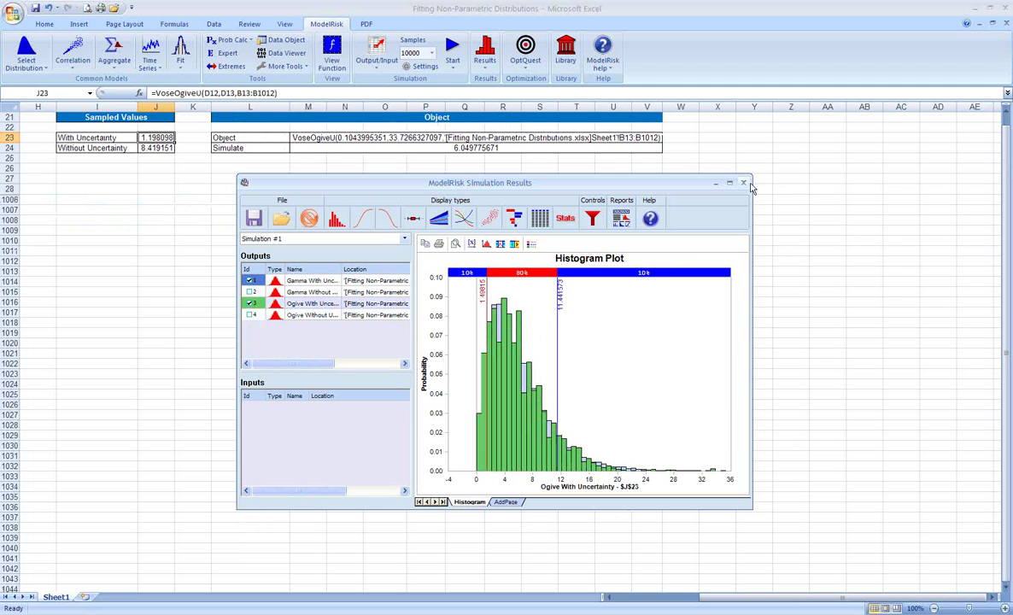
- Clear both overlays, then view Gamma Without Uncertainty and Ogive Without Uncertainty each alone, leaving none plotted
{"action": "left_click", "coordinate": [249, 281]}
{"action": "left_click", "coordinate": [250, 304]}
{"action": "left_click", "coordinate": [251, 292]}
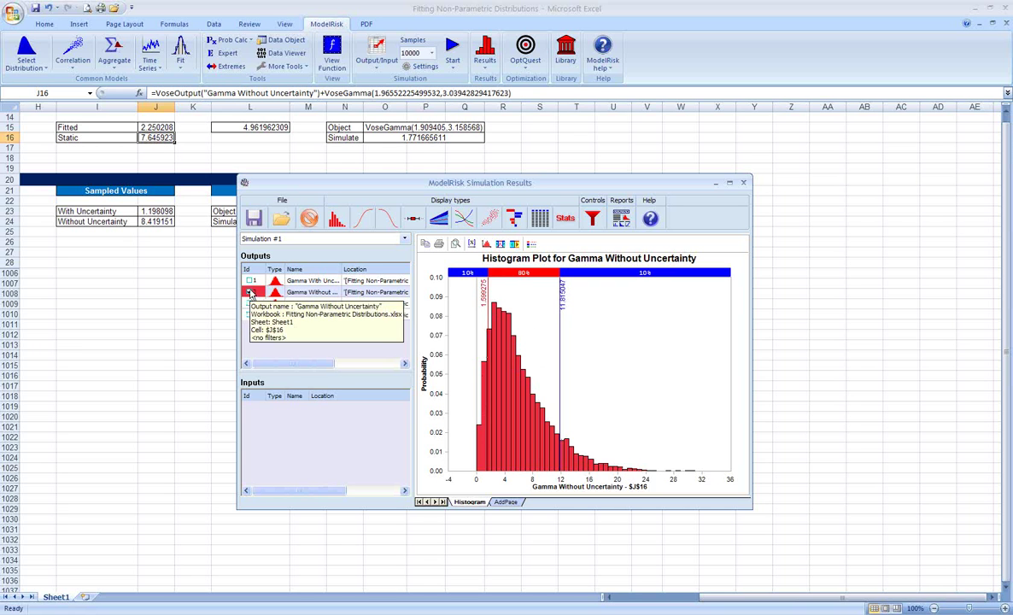
{"action": "left_click", "coordinate": [249, 292]}
{"action": "left_click", "coordinate": [250, 315]}
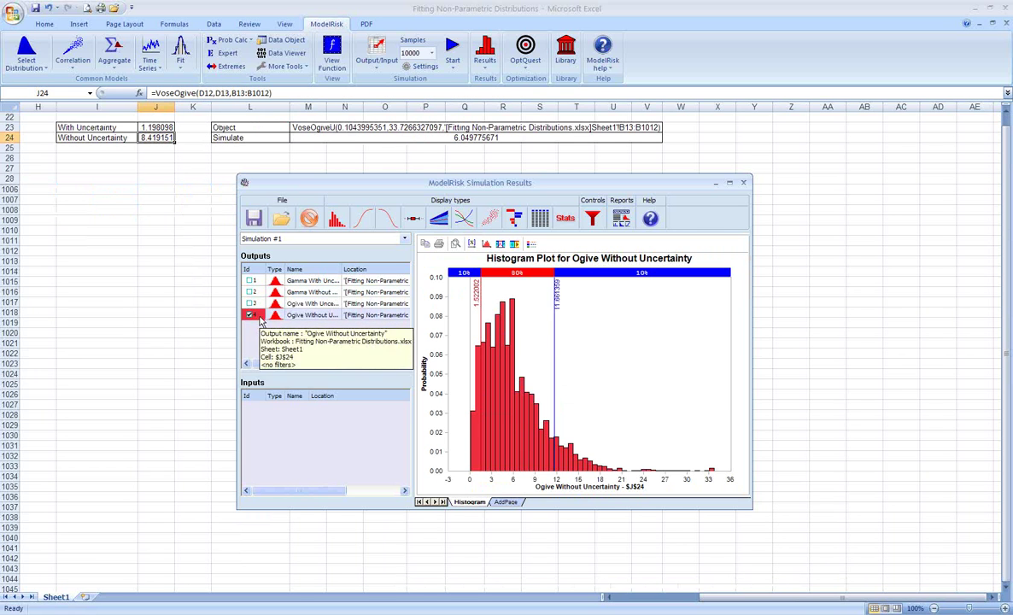
{"action": "left_click", "coordinate": [250, 315]}
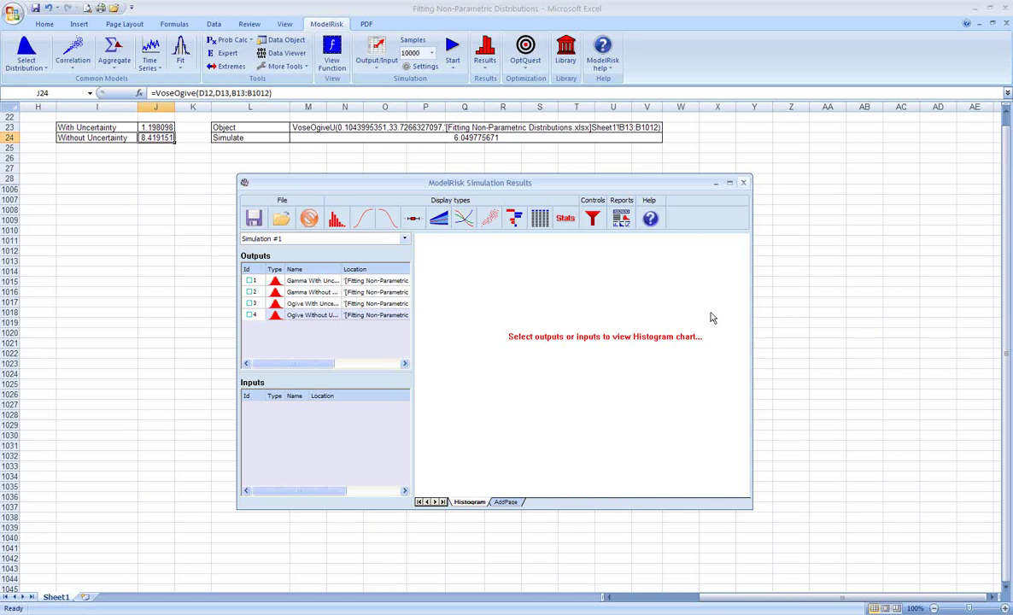
- Close the Simulation Results window to bring back the Parametric Gamma and Non-Parametric tables
{"action": "left_click_drag", "start_coordinate": [730, 598], "coordinate": [721, 601]}
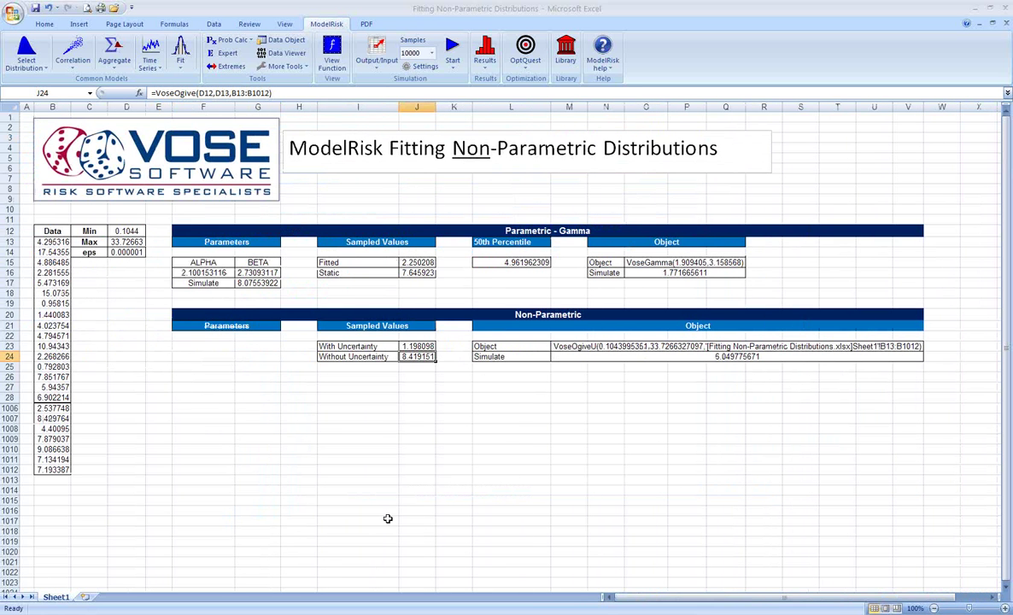